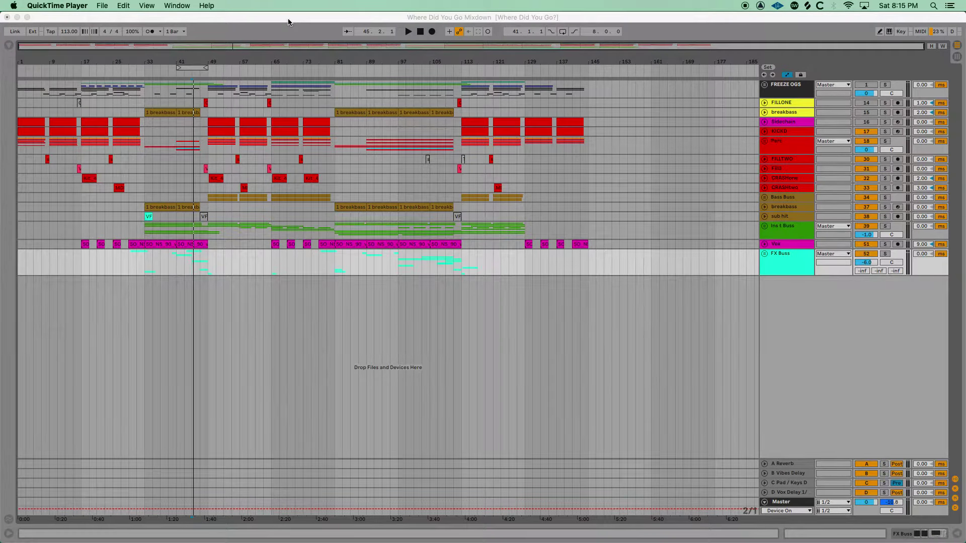
# Bring Live to the front, clear the insert marker, and briefly play the arrangement
pyautogui.click(386, 17)
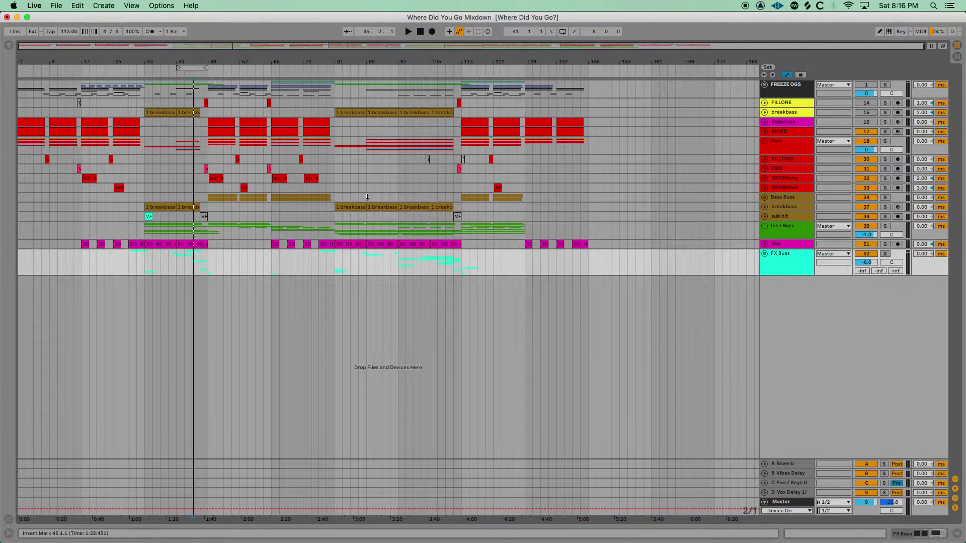
pyautogui.click(194, 355)
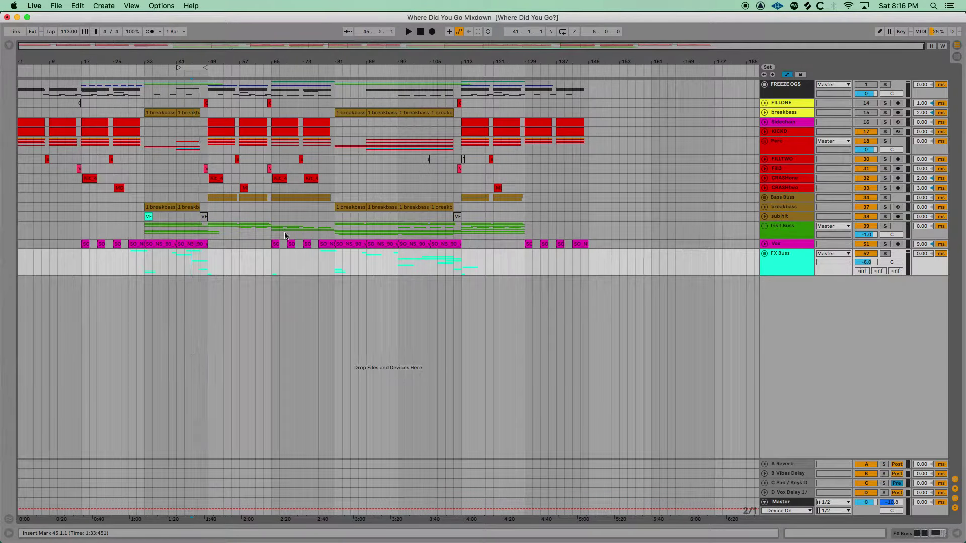
pyautogui.click(409, 33)
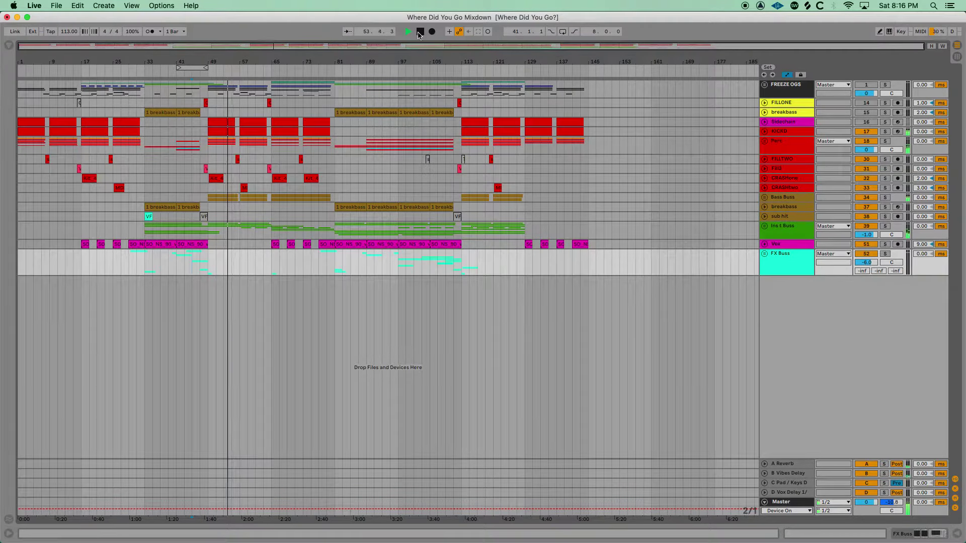
pyautogui.click(420, 32)
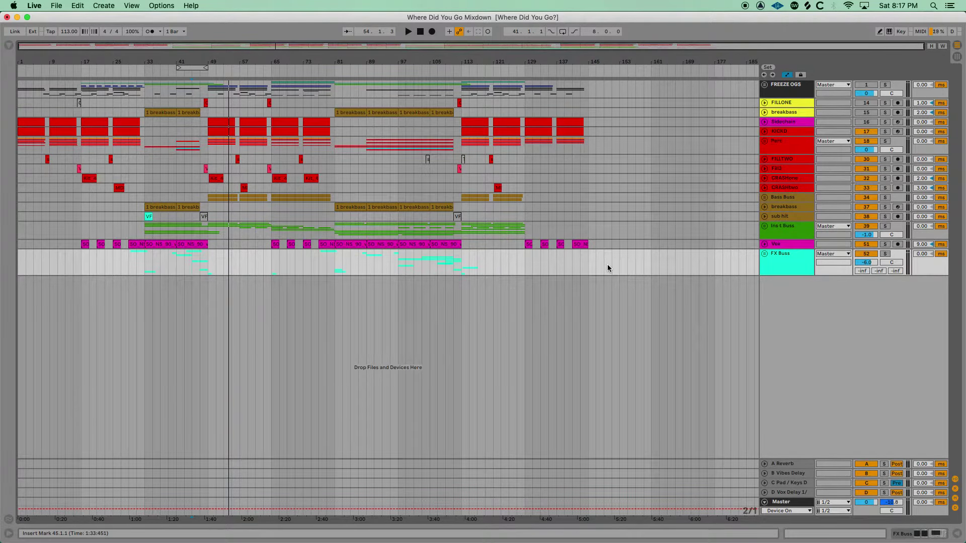
# Select all tracks from bar 1 to 149, move them to 3.1.1, then reselect bars 1–151
pyautogui.moveTo(604, 264); pyautogui.dragTo(6, 85)
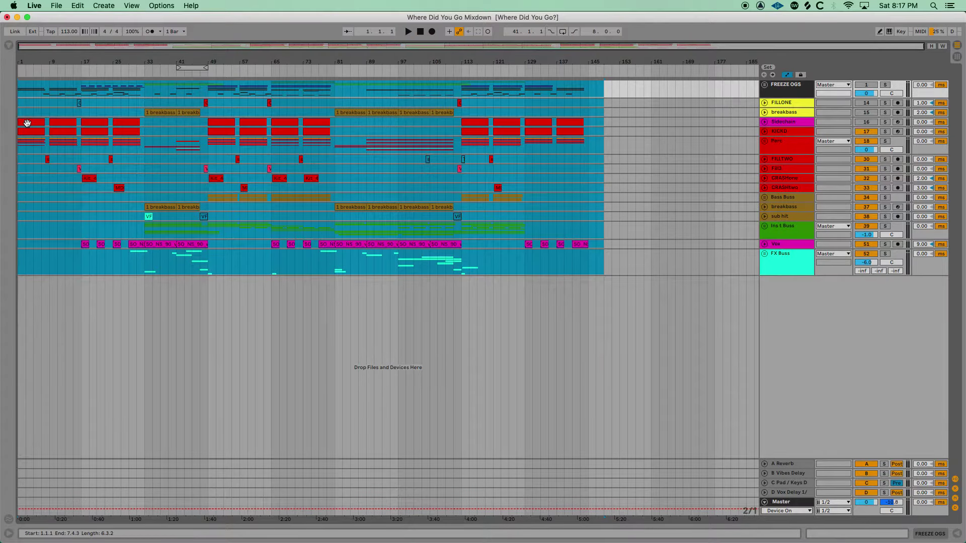
pyautogui.moveTo(27, 122); pyautogui.dragTo(34, 124)
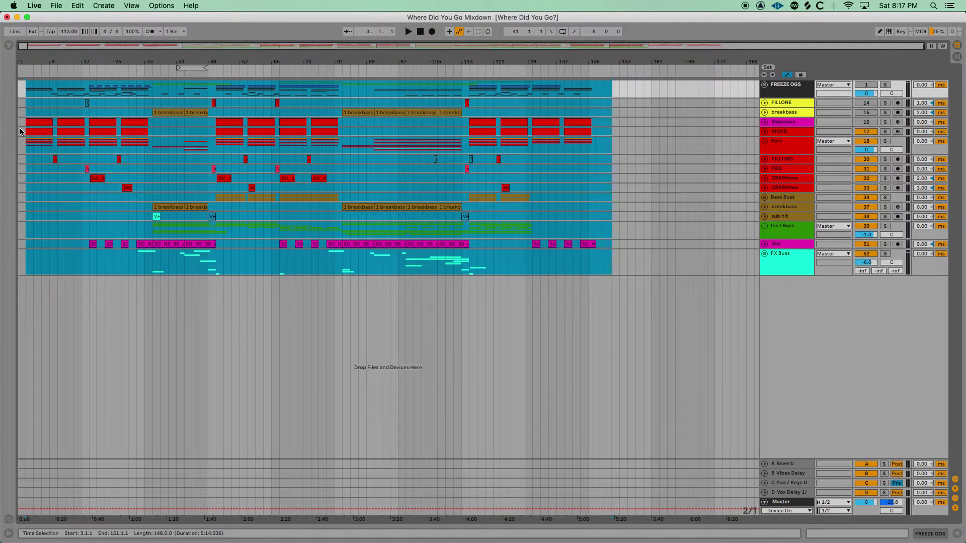
pyautogui.moveTo(609, 262); pyautogui.dragTo(2, 84)
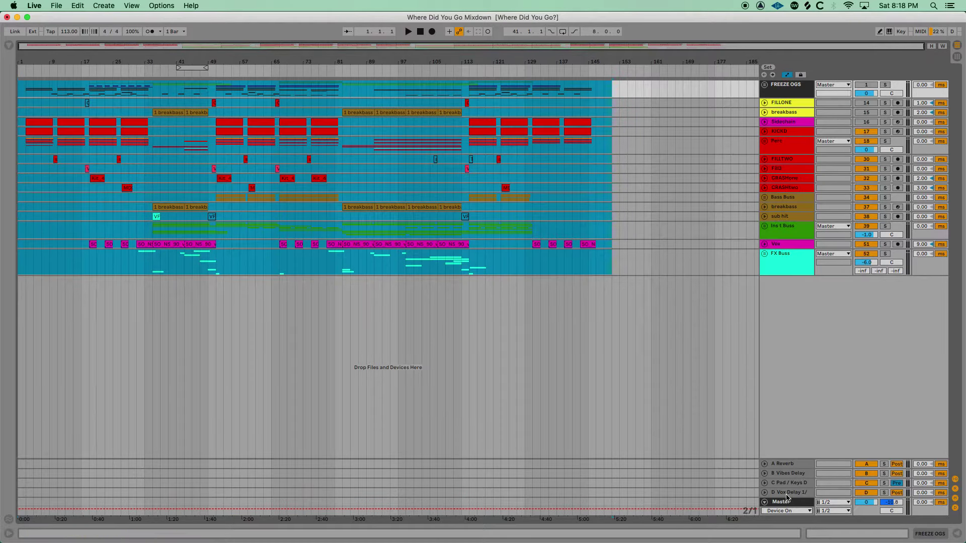
# Show the Master chain in Session view and deactivate PAZ Analyzer, SpectrumAnalyzer and L2
pyautogui.press('Tab')
pyautogui.doubleClick(914, 46)
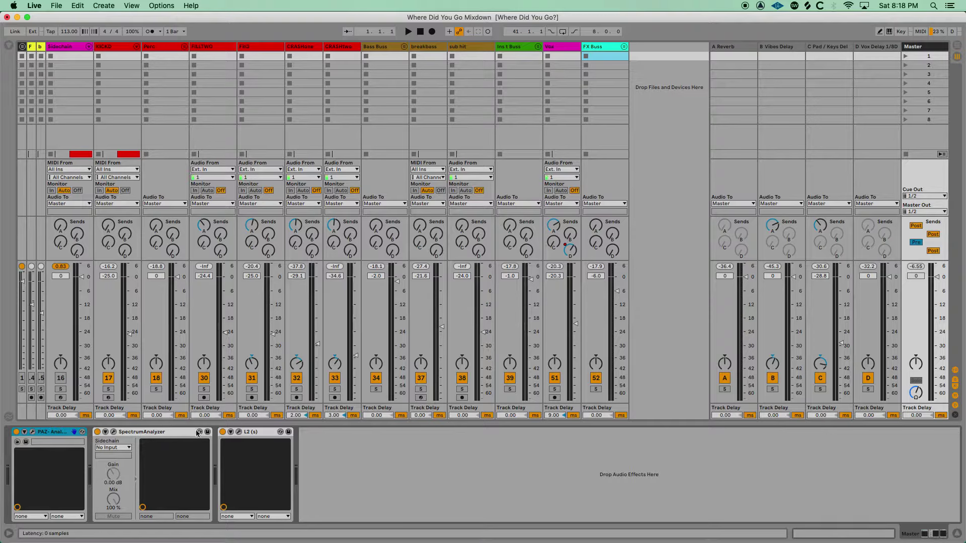
pyautogui.click(17, 432)
pyautogui.click(97, 432)
pyautogui.click(222, 432)
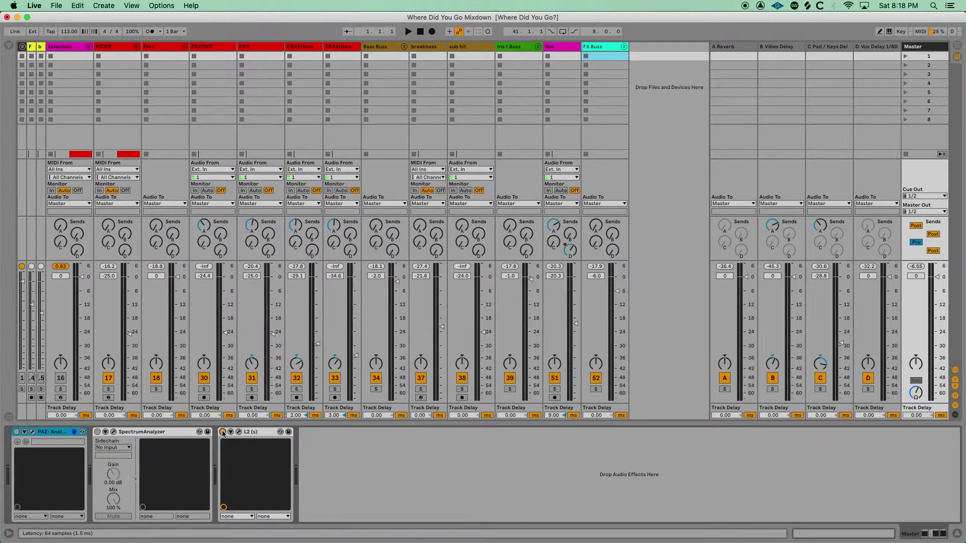
pyautogui.click(180, 437)
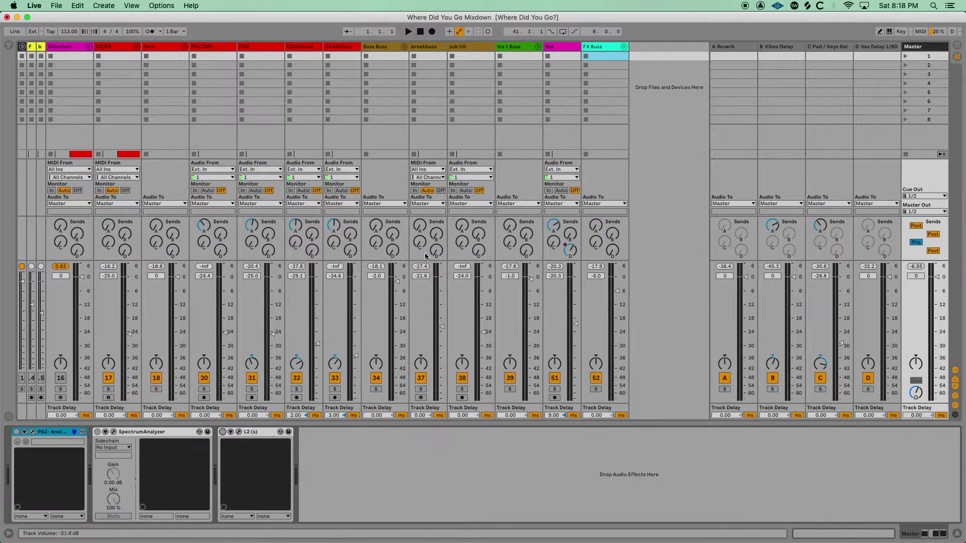
# Play from around bar 61 while watching the mixer, then stop and re-enable L2
pyautogui.press('Tab')
pyautogui.click(258, 67)
pyautogui.press('Tab')
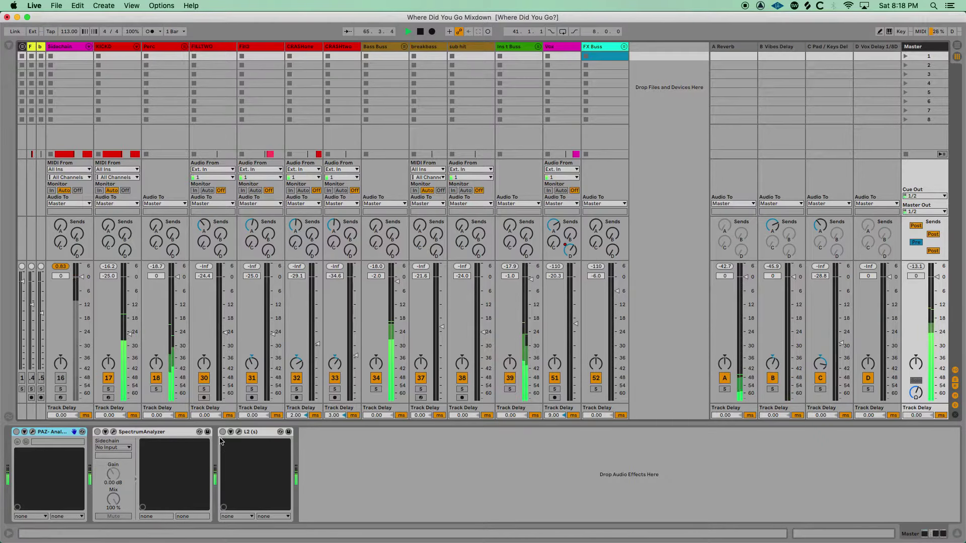
pyautogui.press('space')
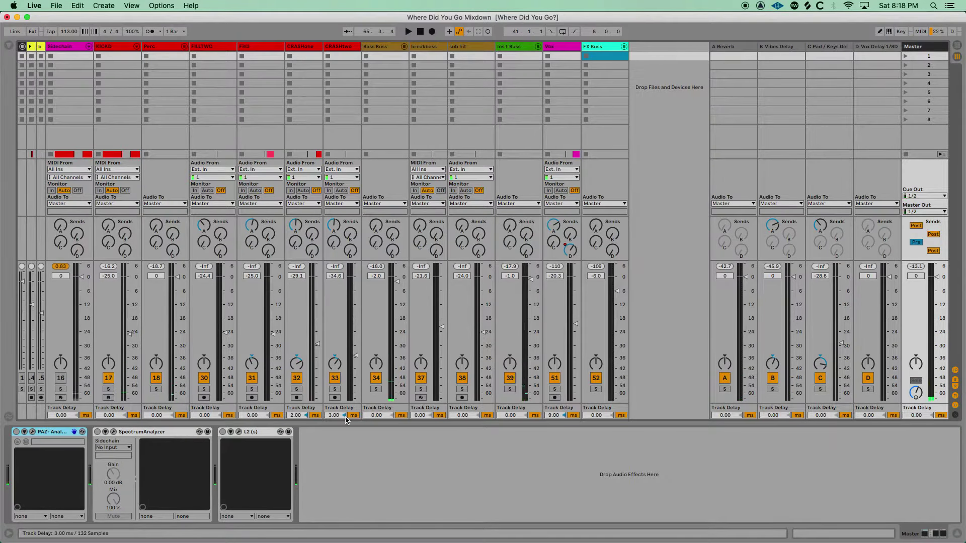
pyautogui.click(222, 431)
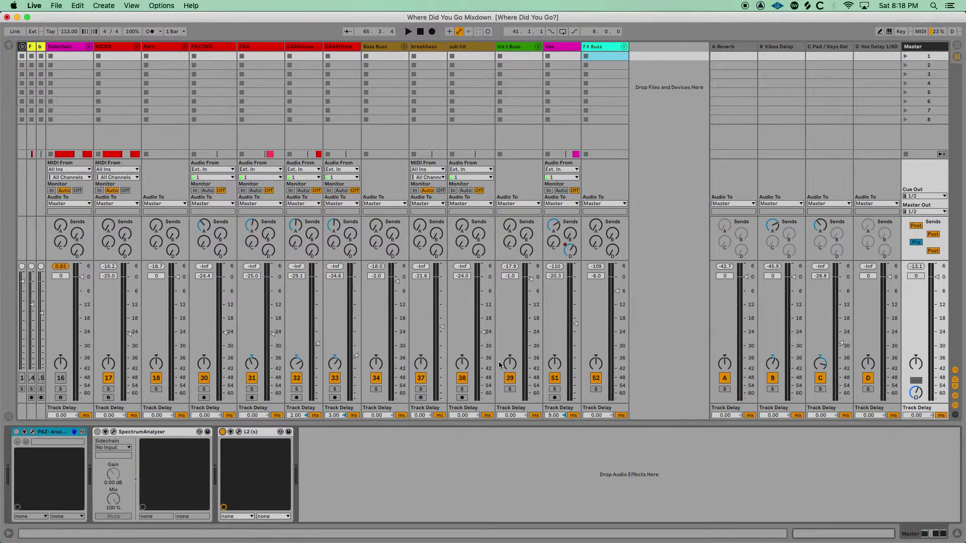
# Play the song from the start to check Master peaks, then stop and disable L2
pyautogui.press('space')
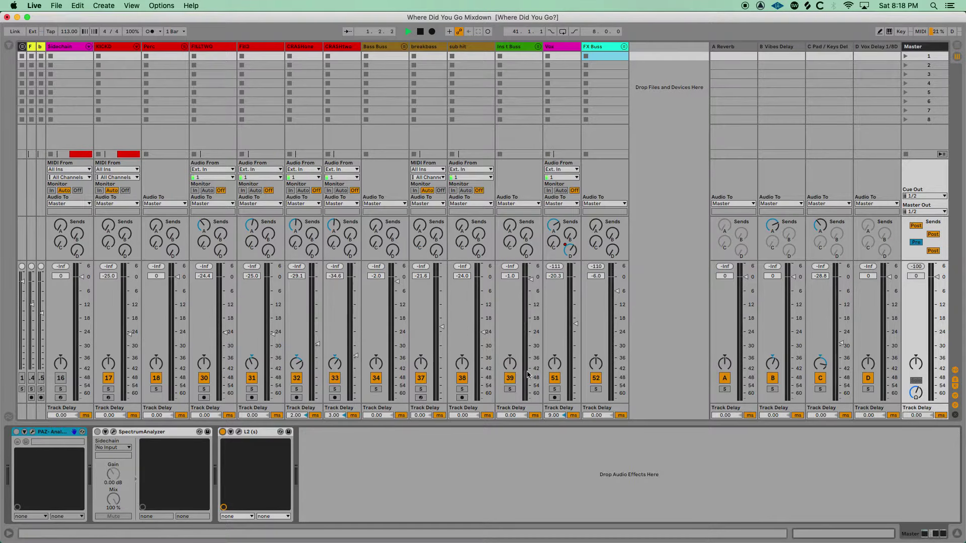
pyautogui.press('Tab')
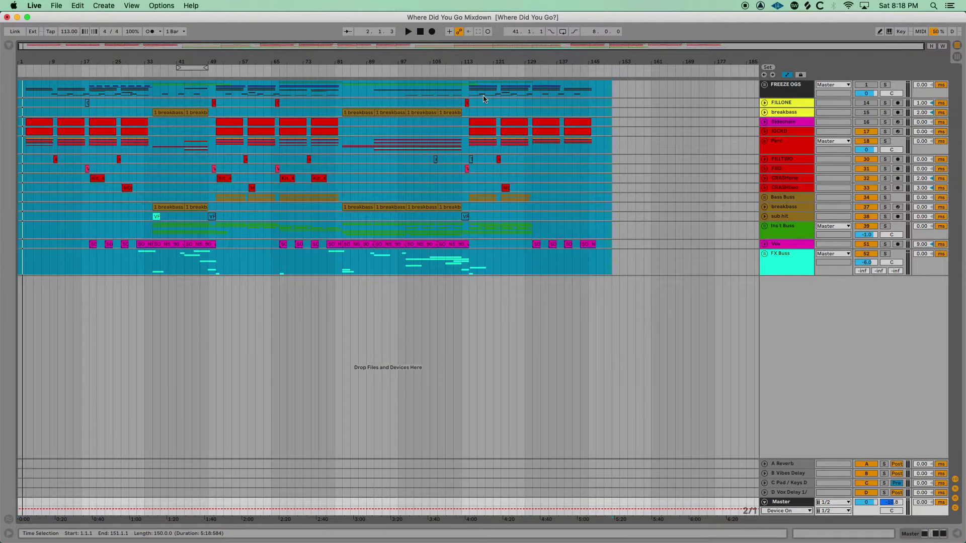
pyautogui.press('Tab')
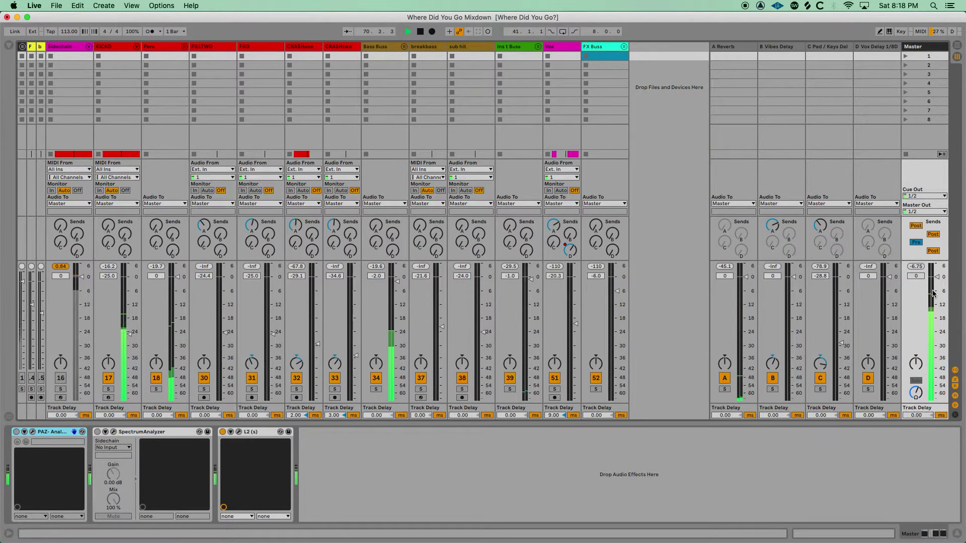
pyautogui.press('space')
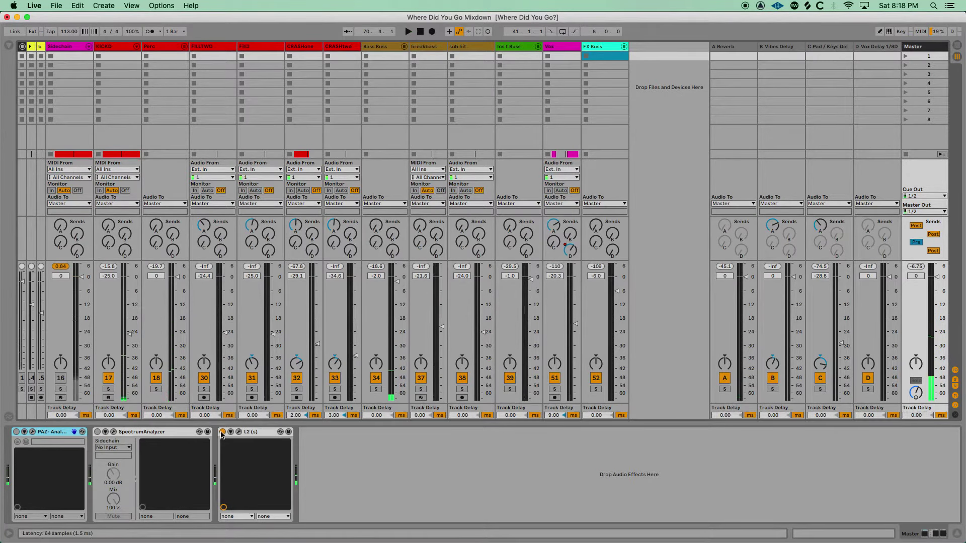
pyautogui.click(222, 432)
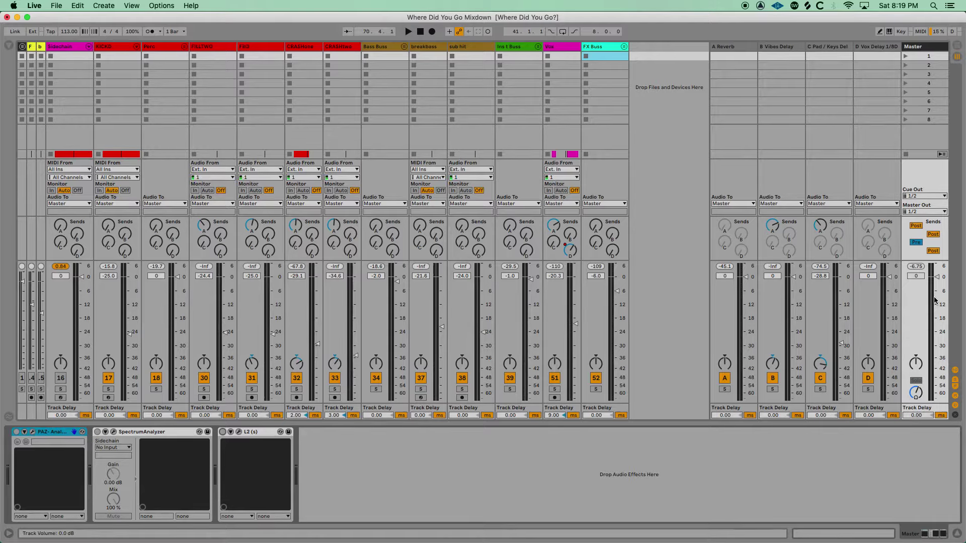
pyautogui.click(239, 432)
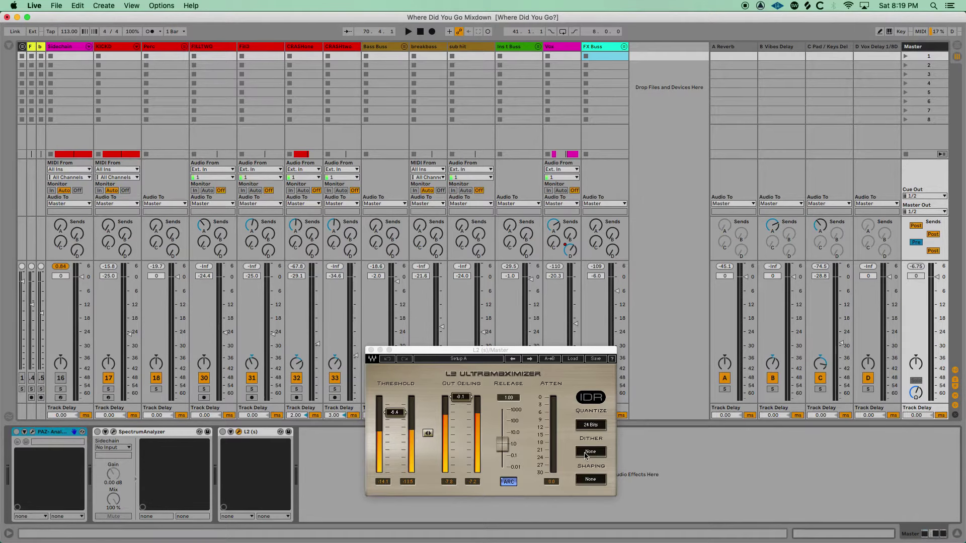
pyautogui.click(371, 350)
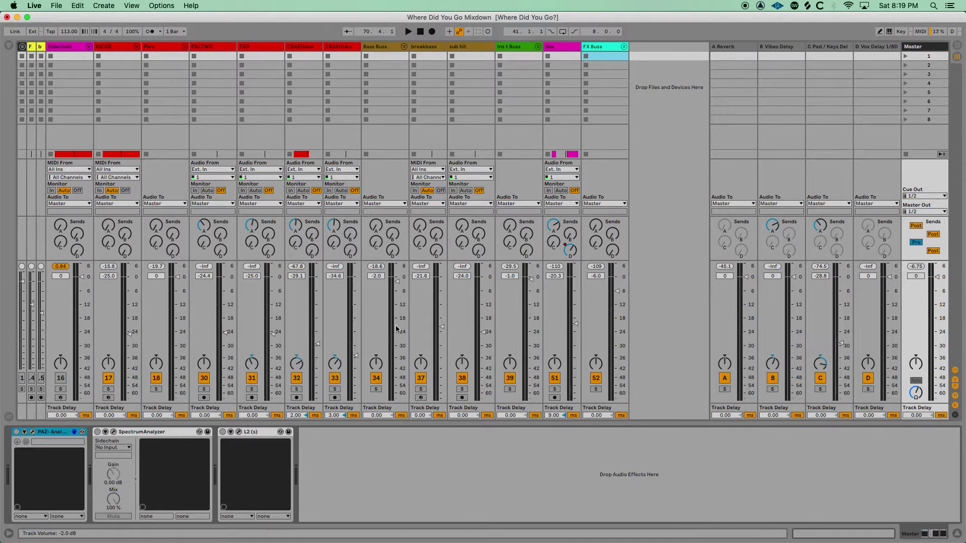
# Open Export Audio/Video, keep Bit Depth at 16, and bring up the Sample Rate choices
pyautogui.click(56, 5)
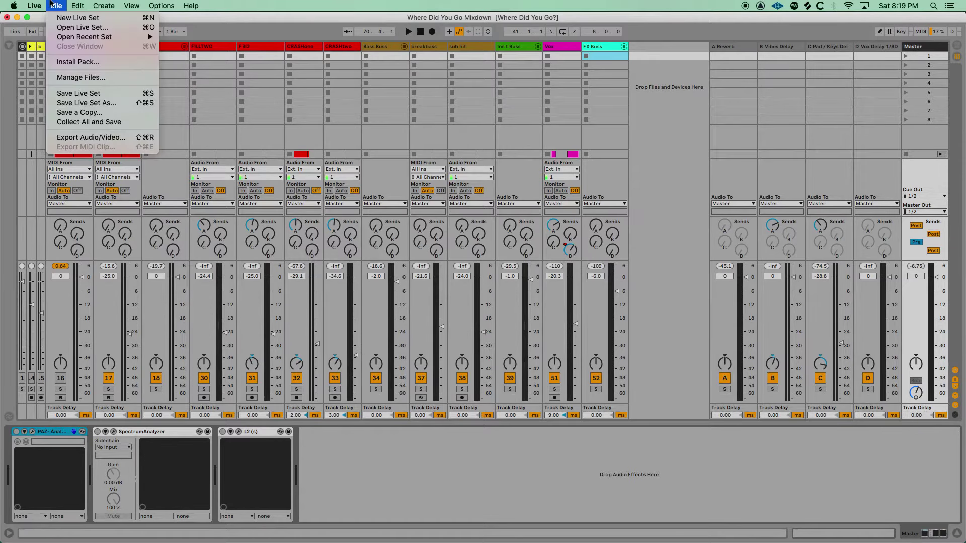
pyautogui.click(76, 137)
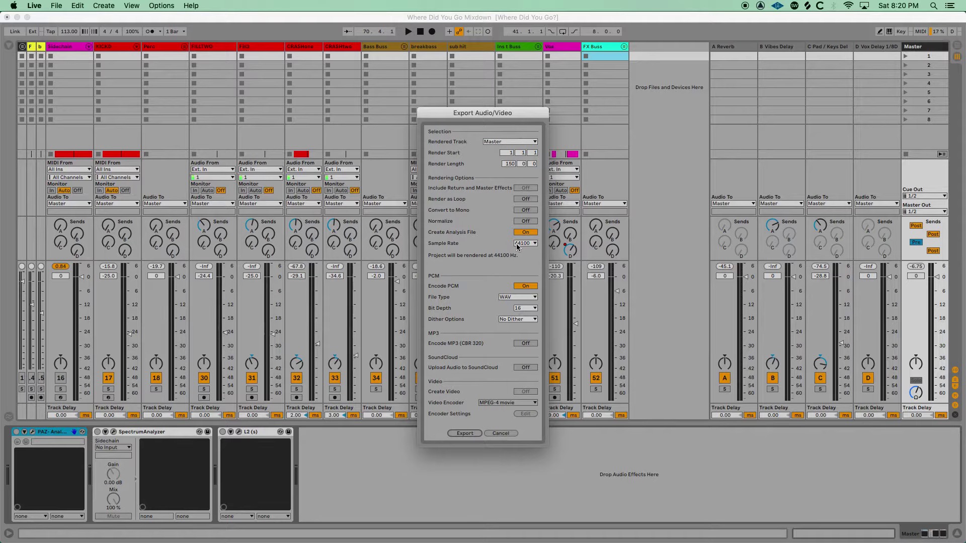
pyautogui.click(523, 309)
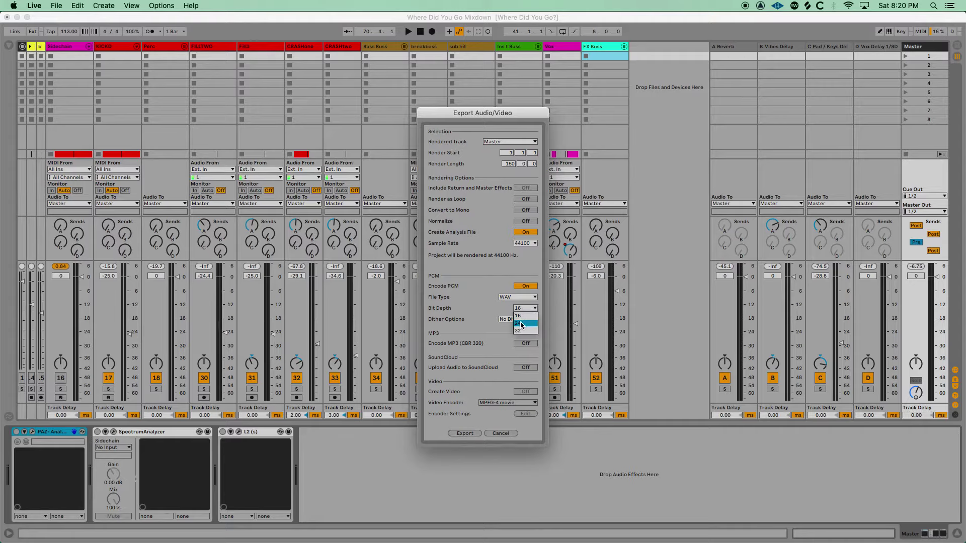
pyautogui.click(489, 309)
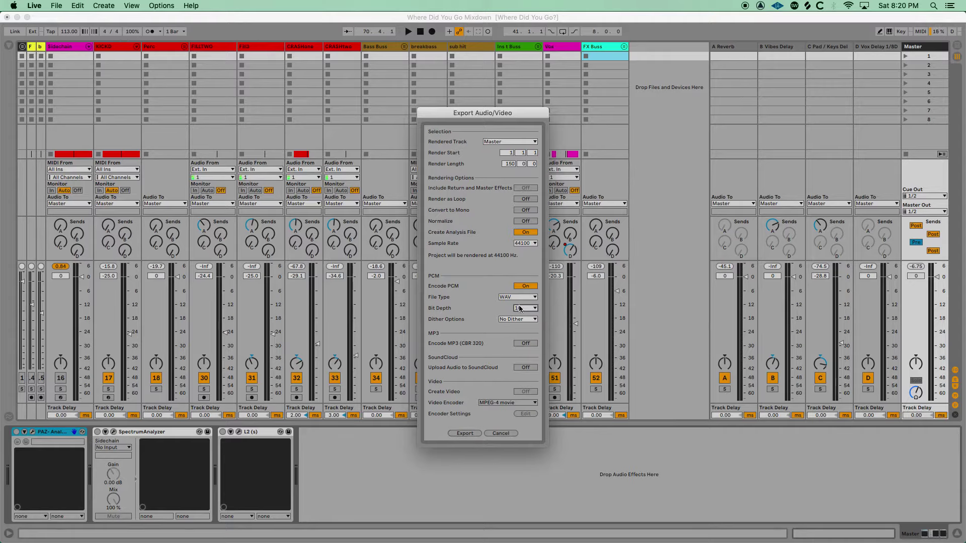
pyautogui.click(521, 245)
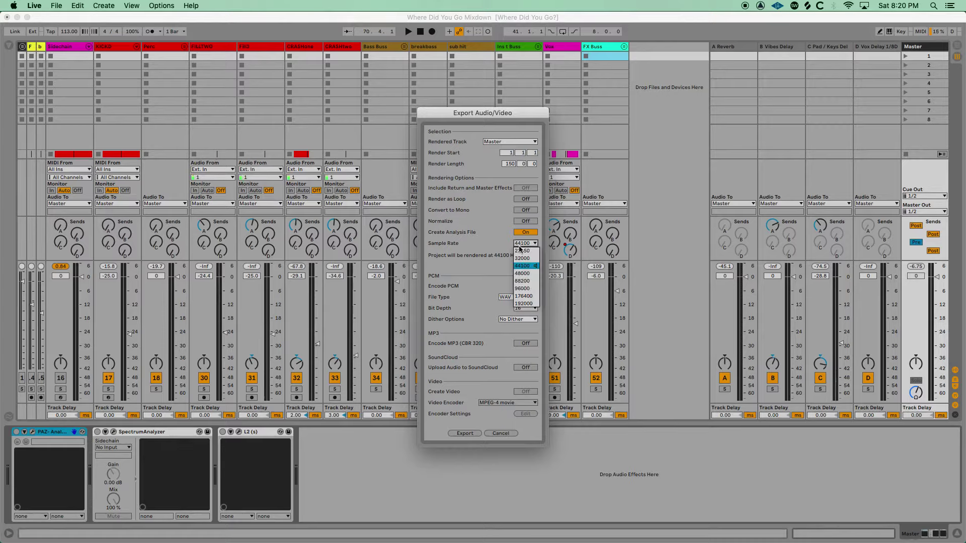
pyautogui.click(496, 274)
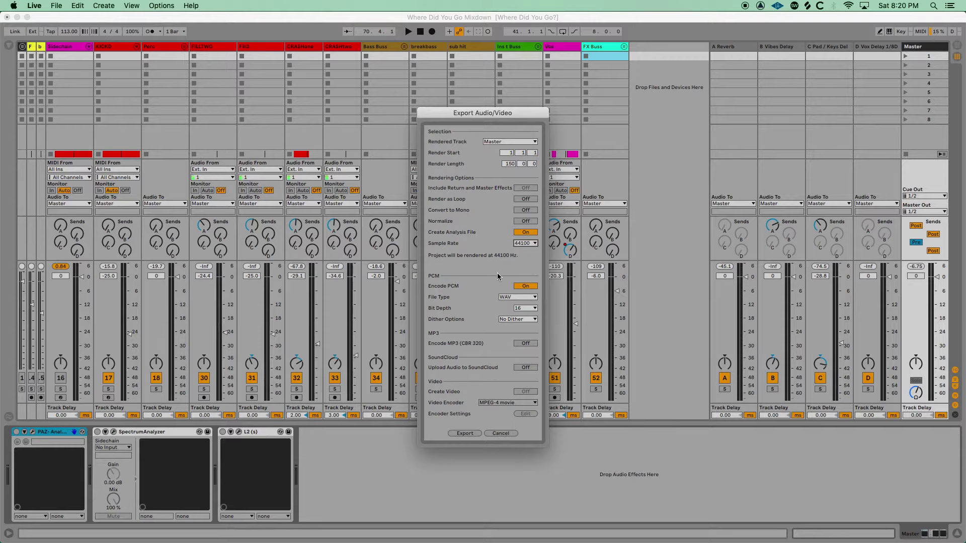
pyautogui.click(509, 300)
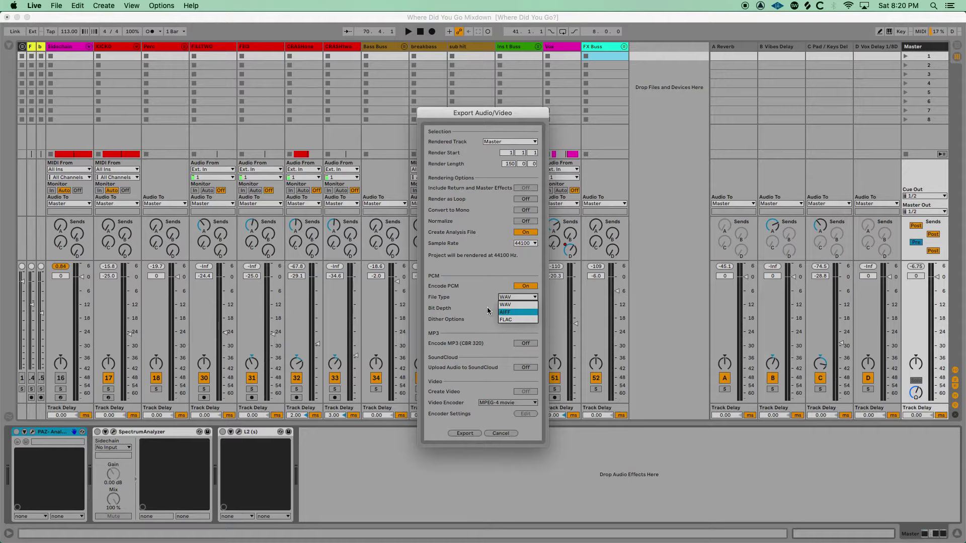
pyautogui.click(487, 310)
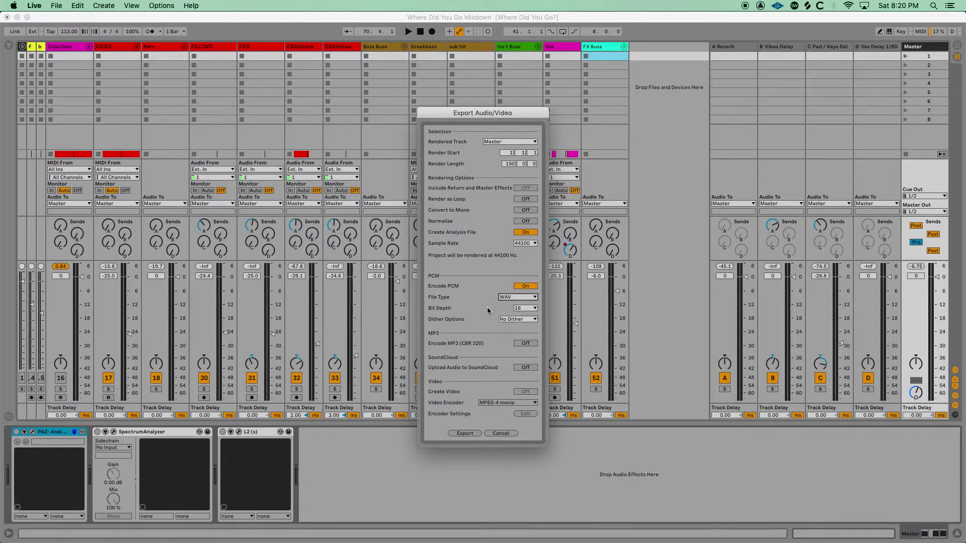
pyautogui.click(507, 320)
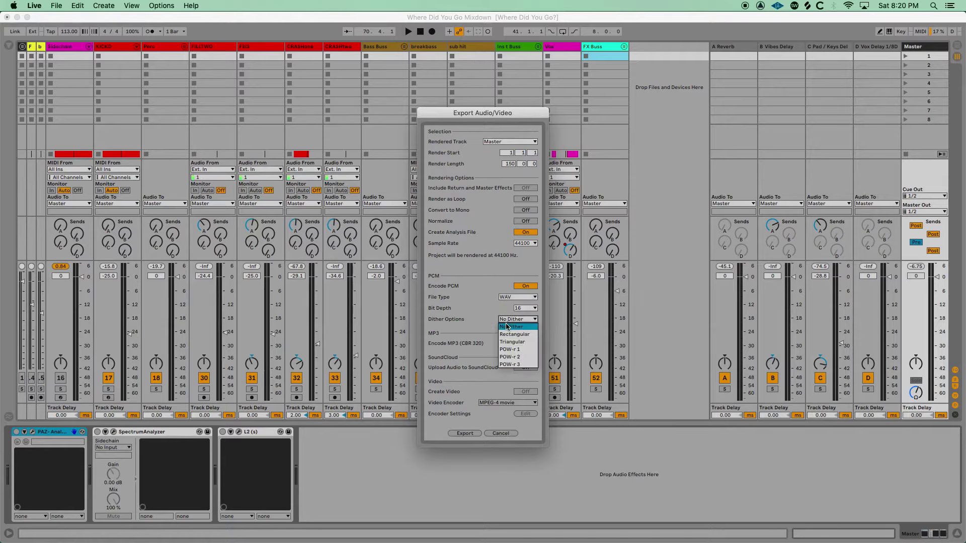
pyautogui.click(481, 322)
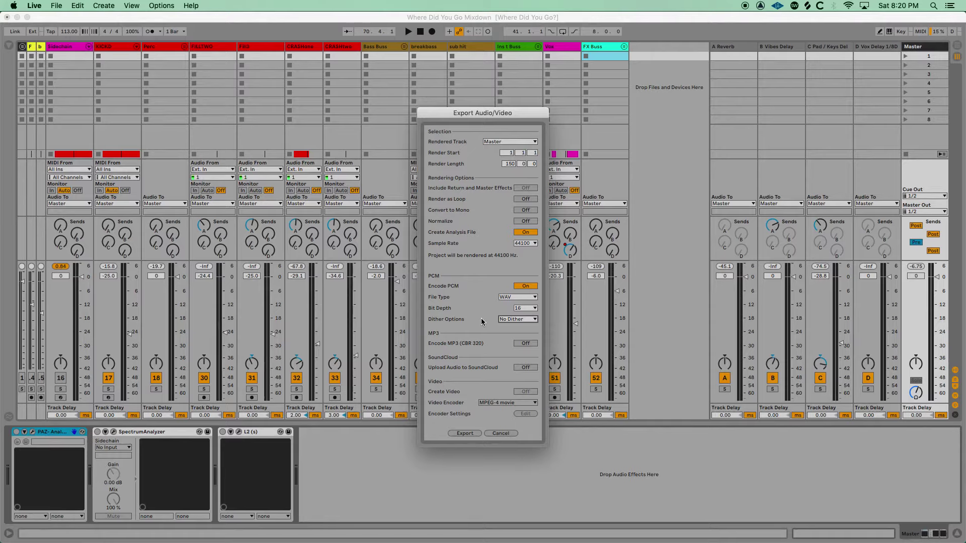